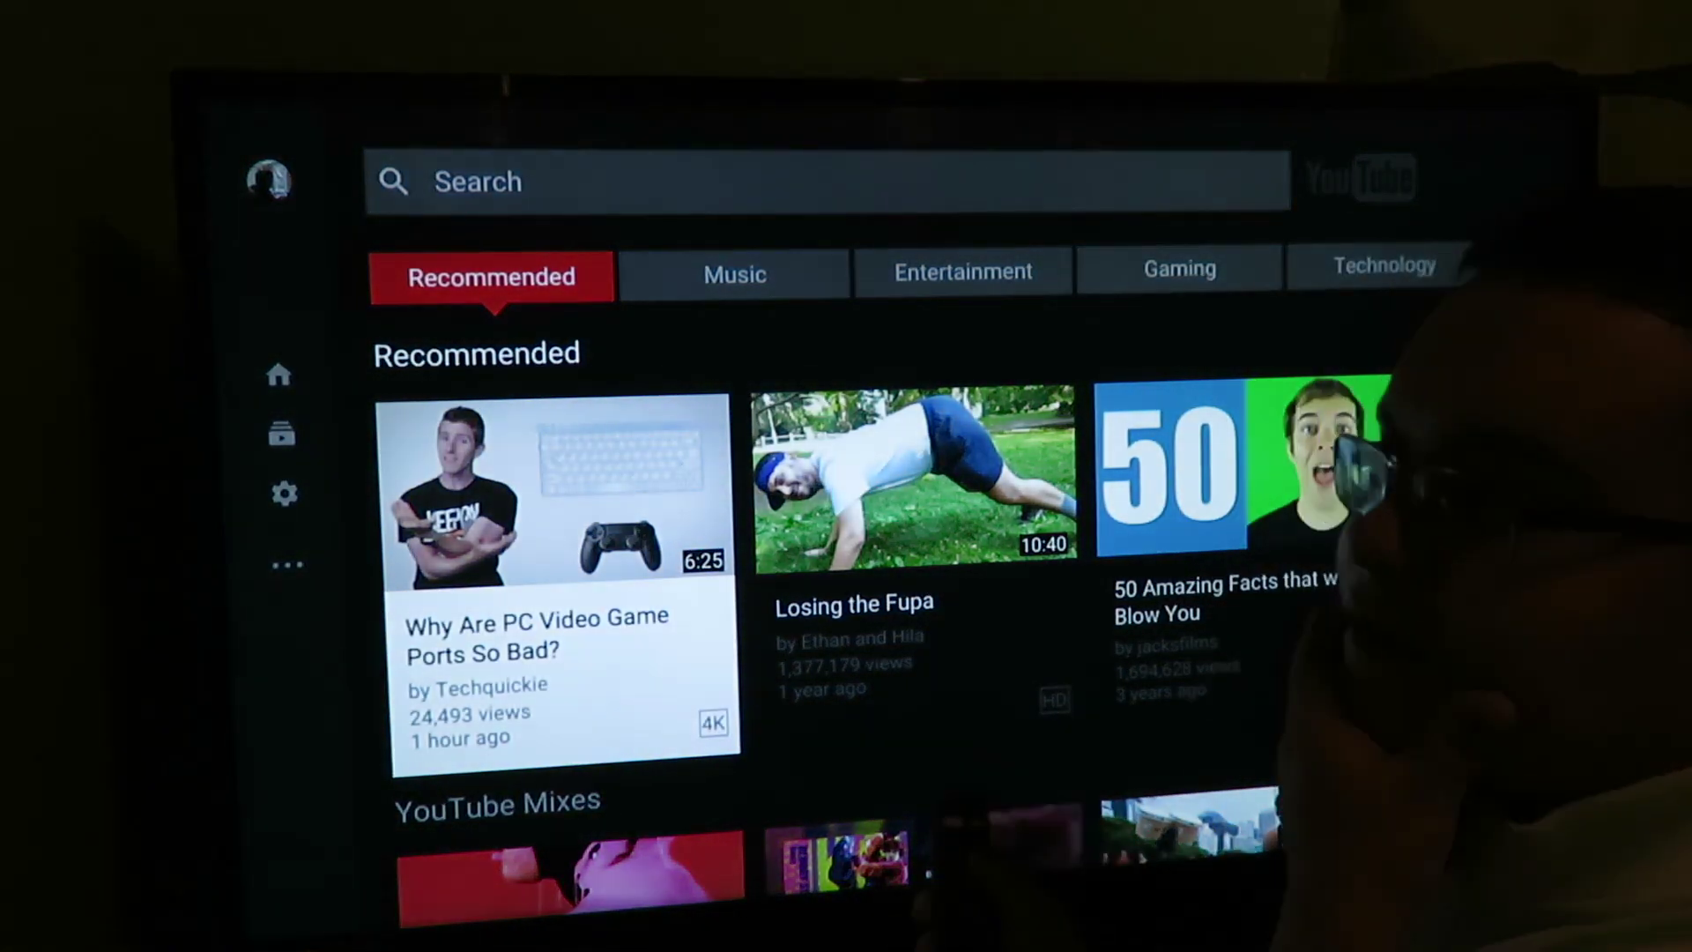
Leave the Recommended grid, open Watch history from the sidebar, and start browsing it
key("Up")
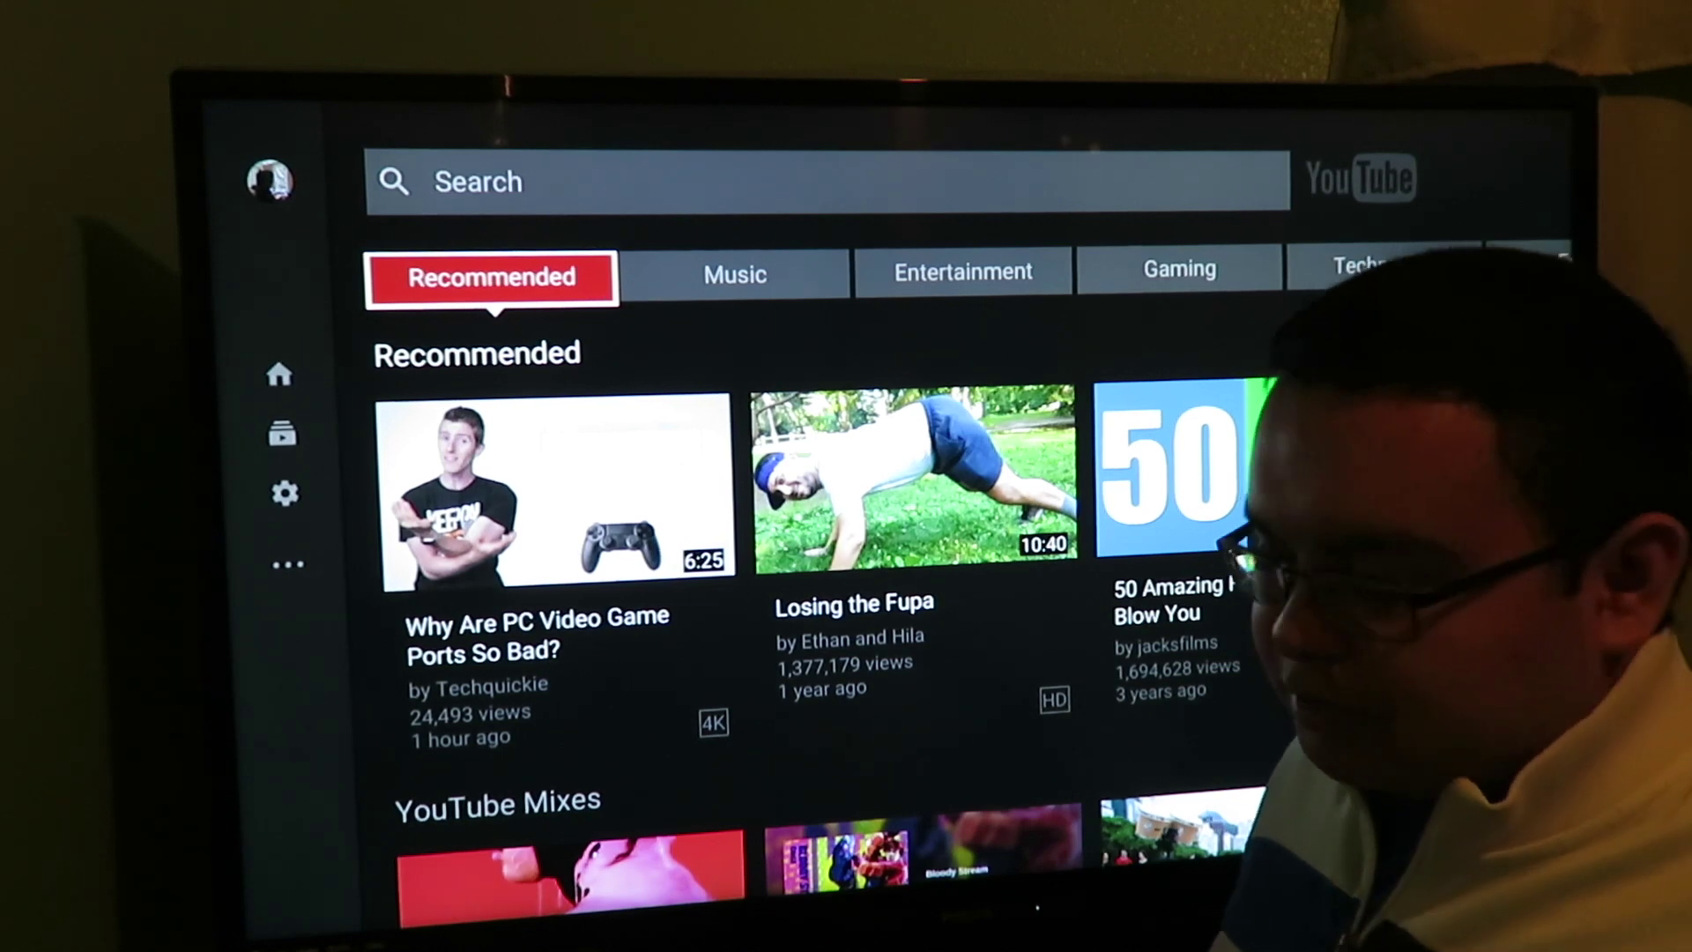
key("Left")
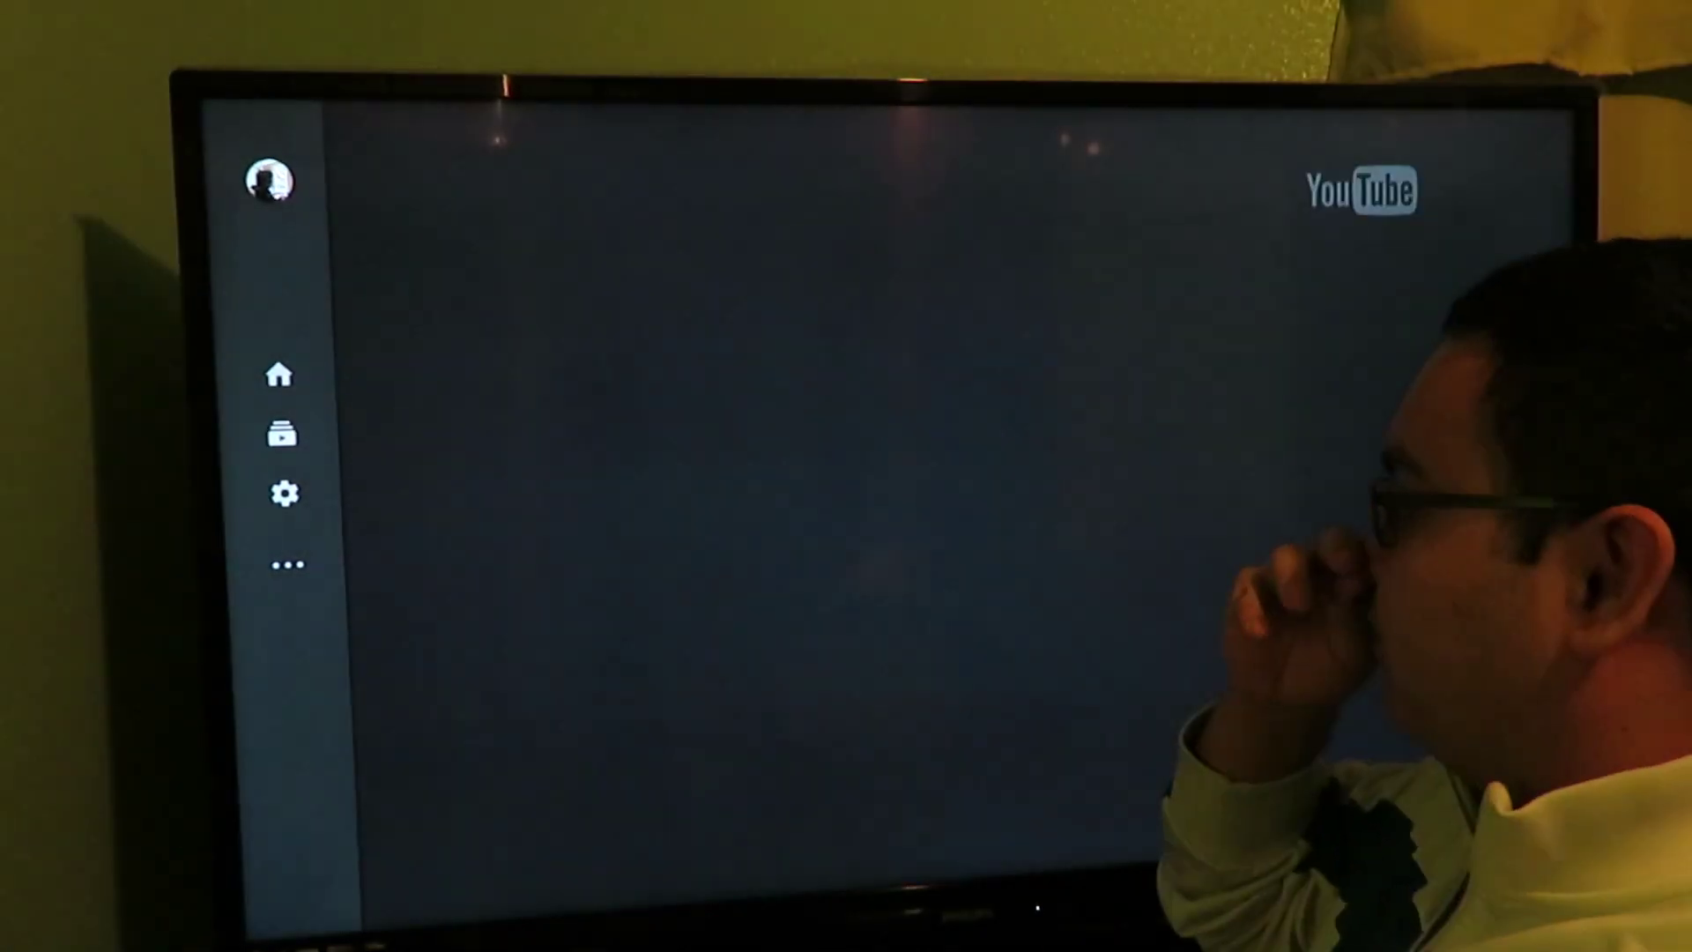
key("Right")
key("Right")
key("Right")
Scroll right along the Watch history row toward the more recent gaming videos
key("Right")
key("Right")
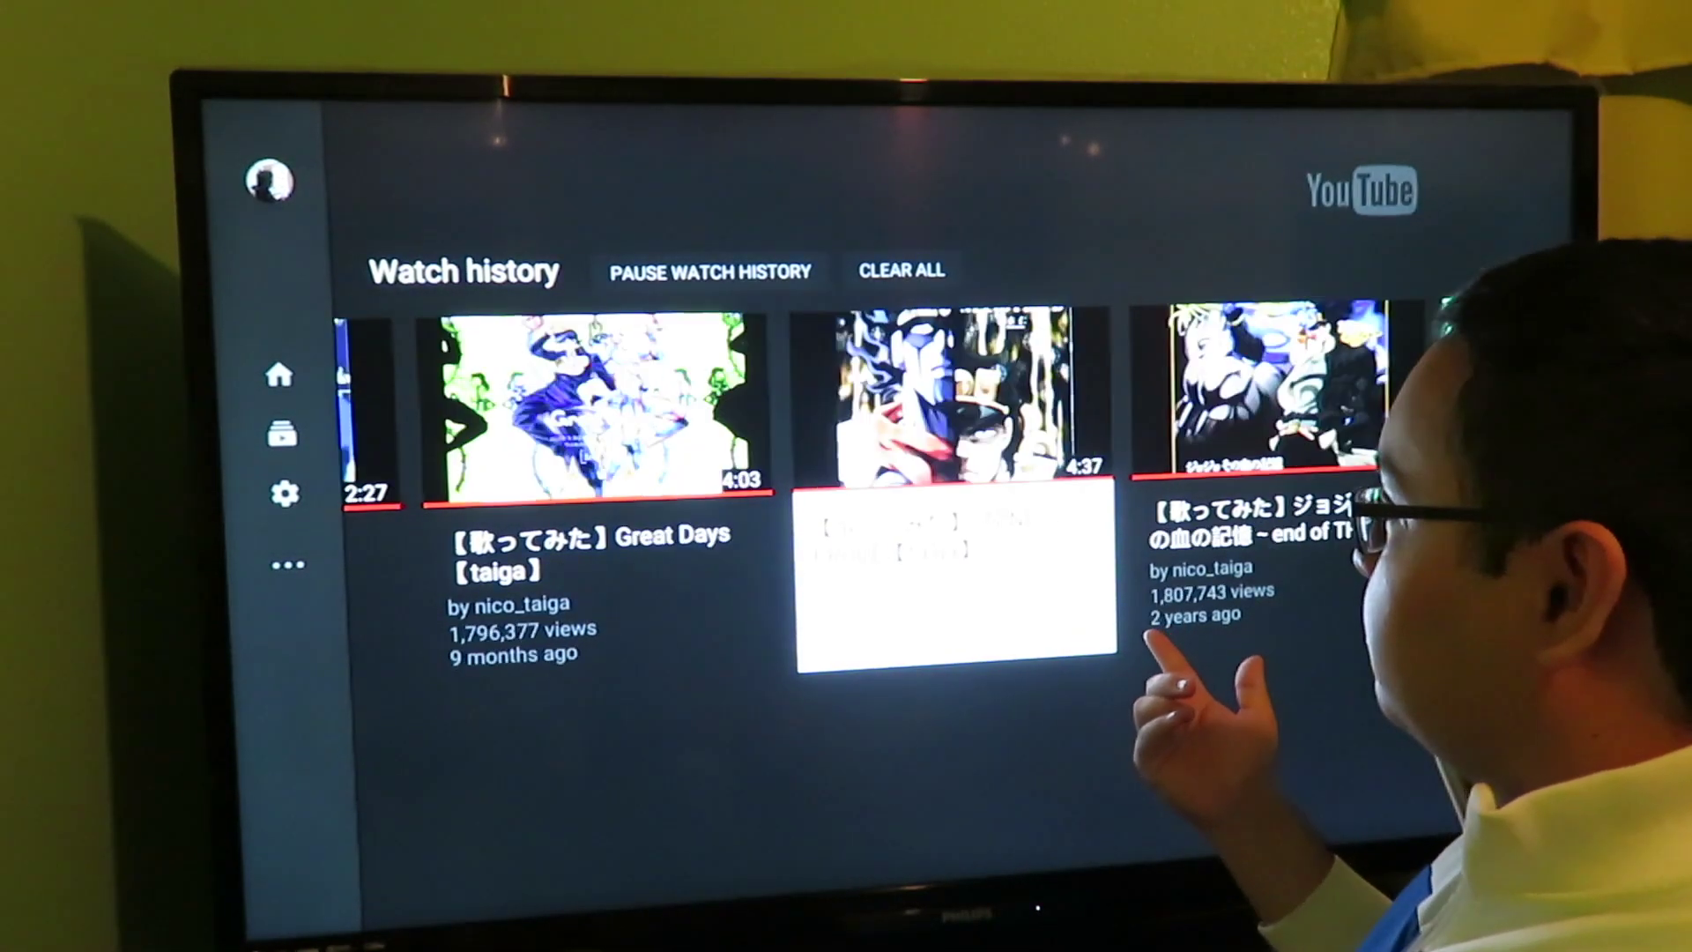
key("Right")
key("Right")
key("Right")
key("Right")
key("Right")
key("Right")
key("Right")
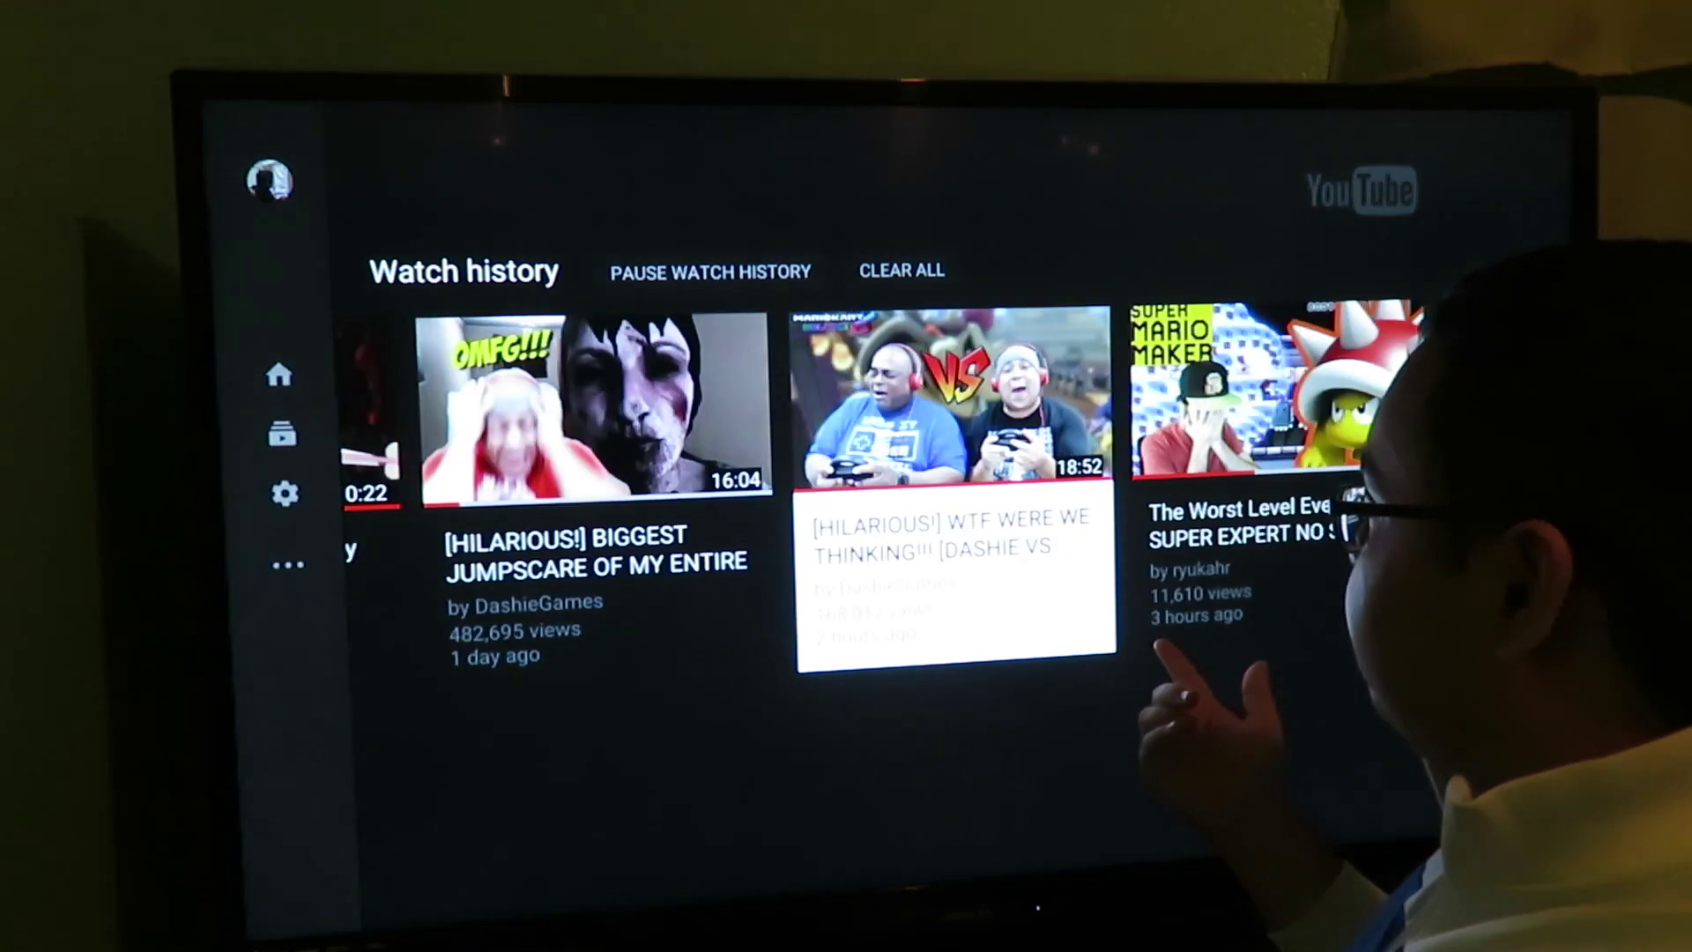
key("Right")
key("Right")
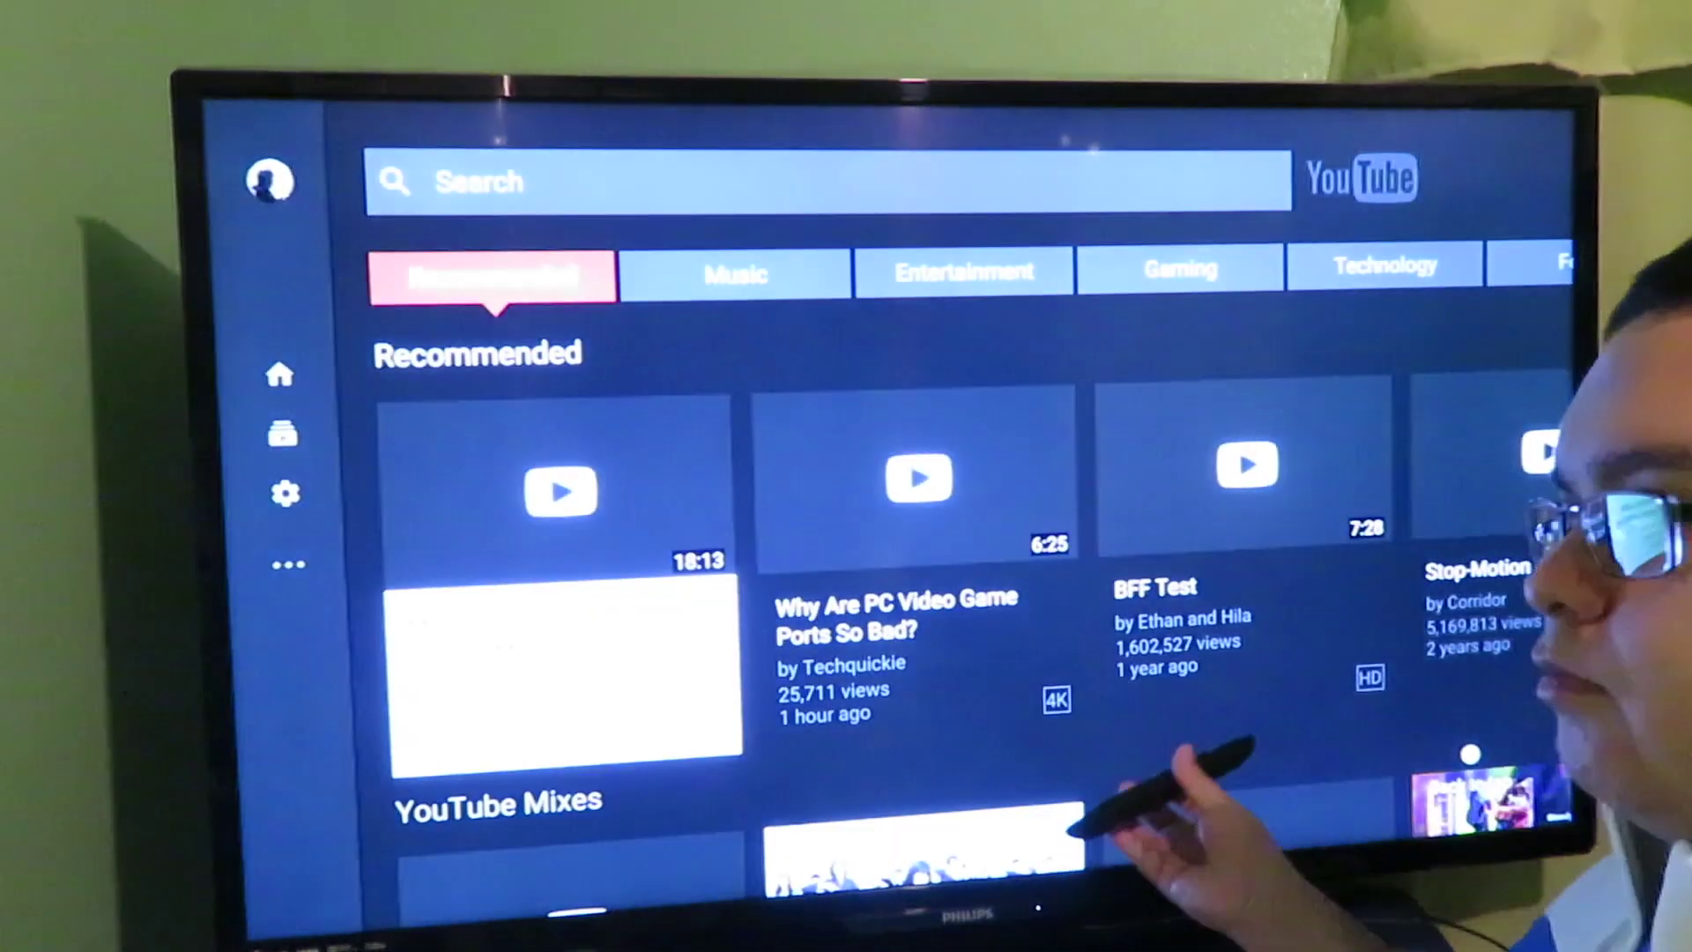
Return to Watch history through the left sidebar, showing the JoJo videos
key("Left")
key("Down")
key("Down")
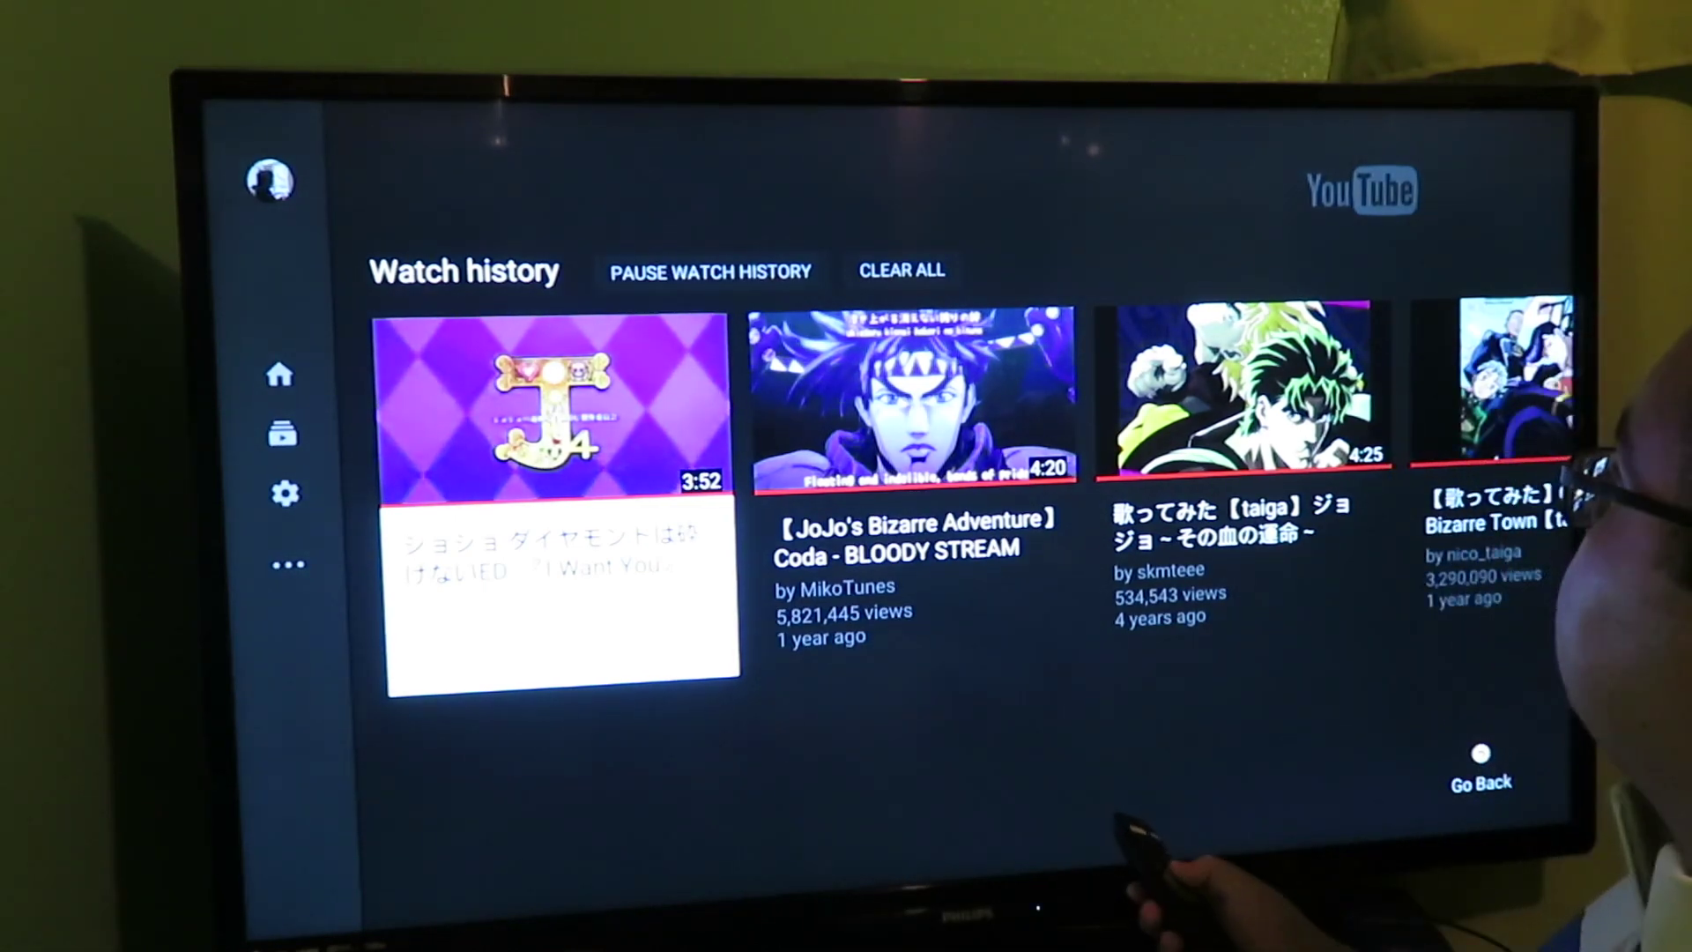
Browse along the Watch history row past the Minecraft, Mario Maker and podcast entries
key("Up")
key("Down")
key("Right")
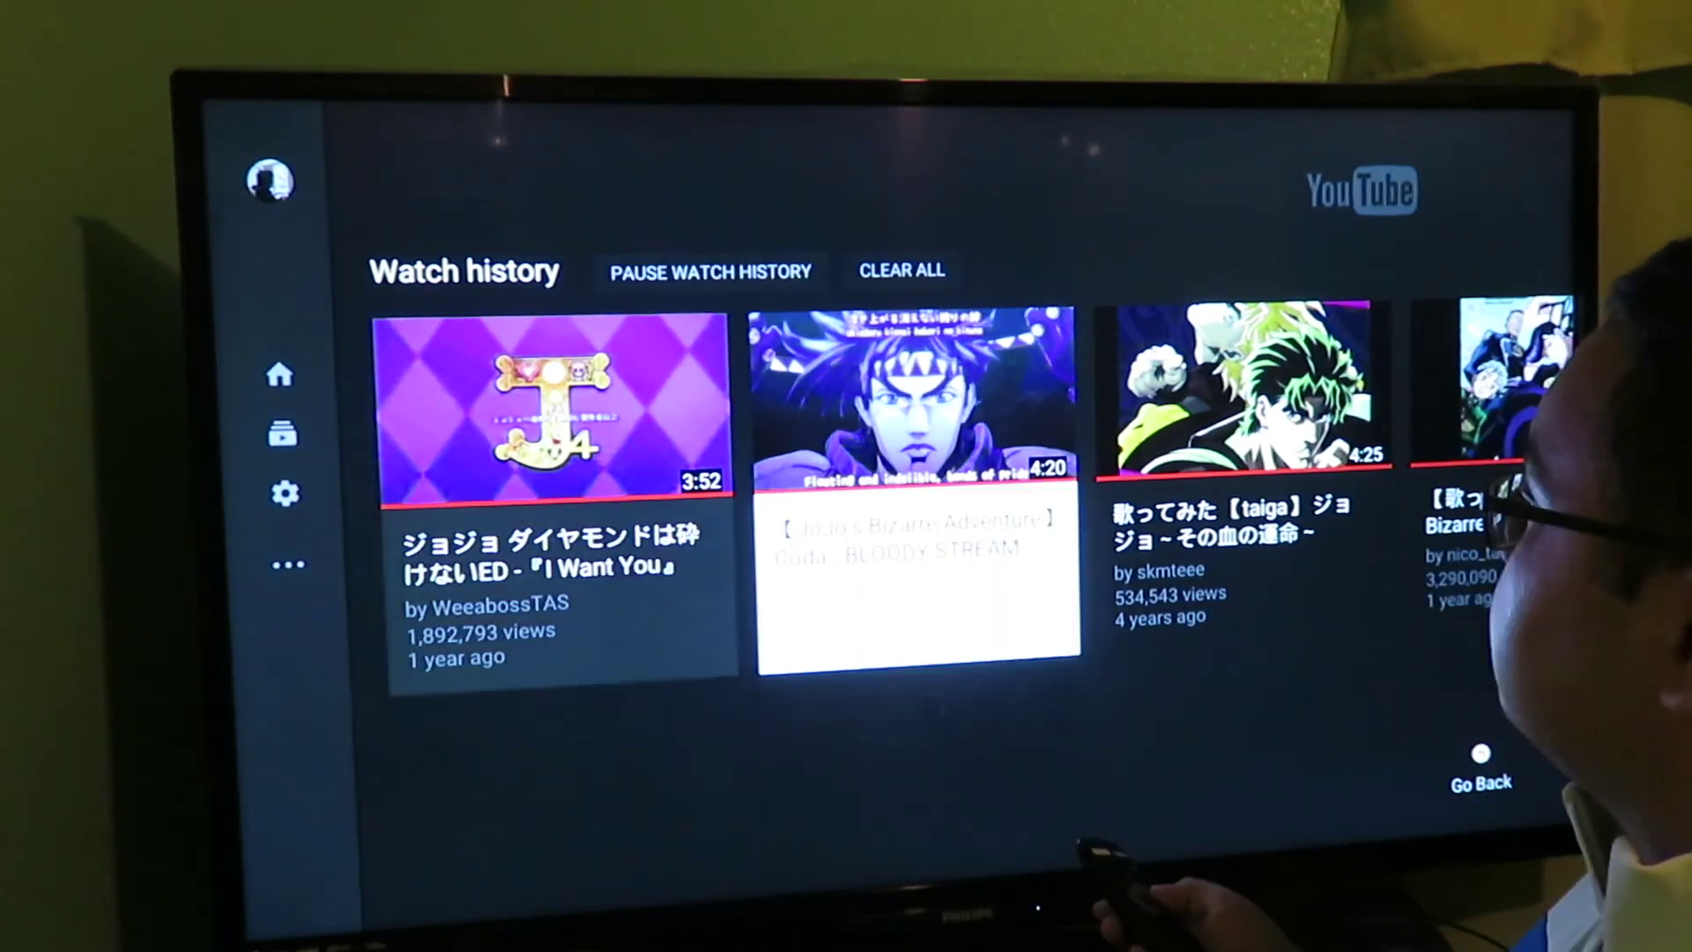
key("Right")
key("Right")
key("Right")
key("Right")
key("Right")
key("Right")
key("Right")
key("Right")
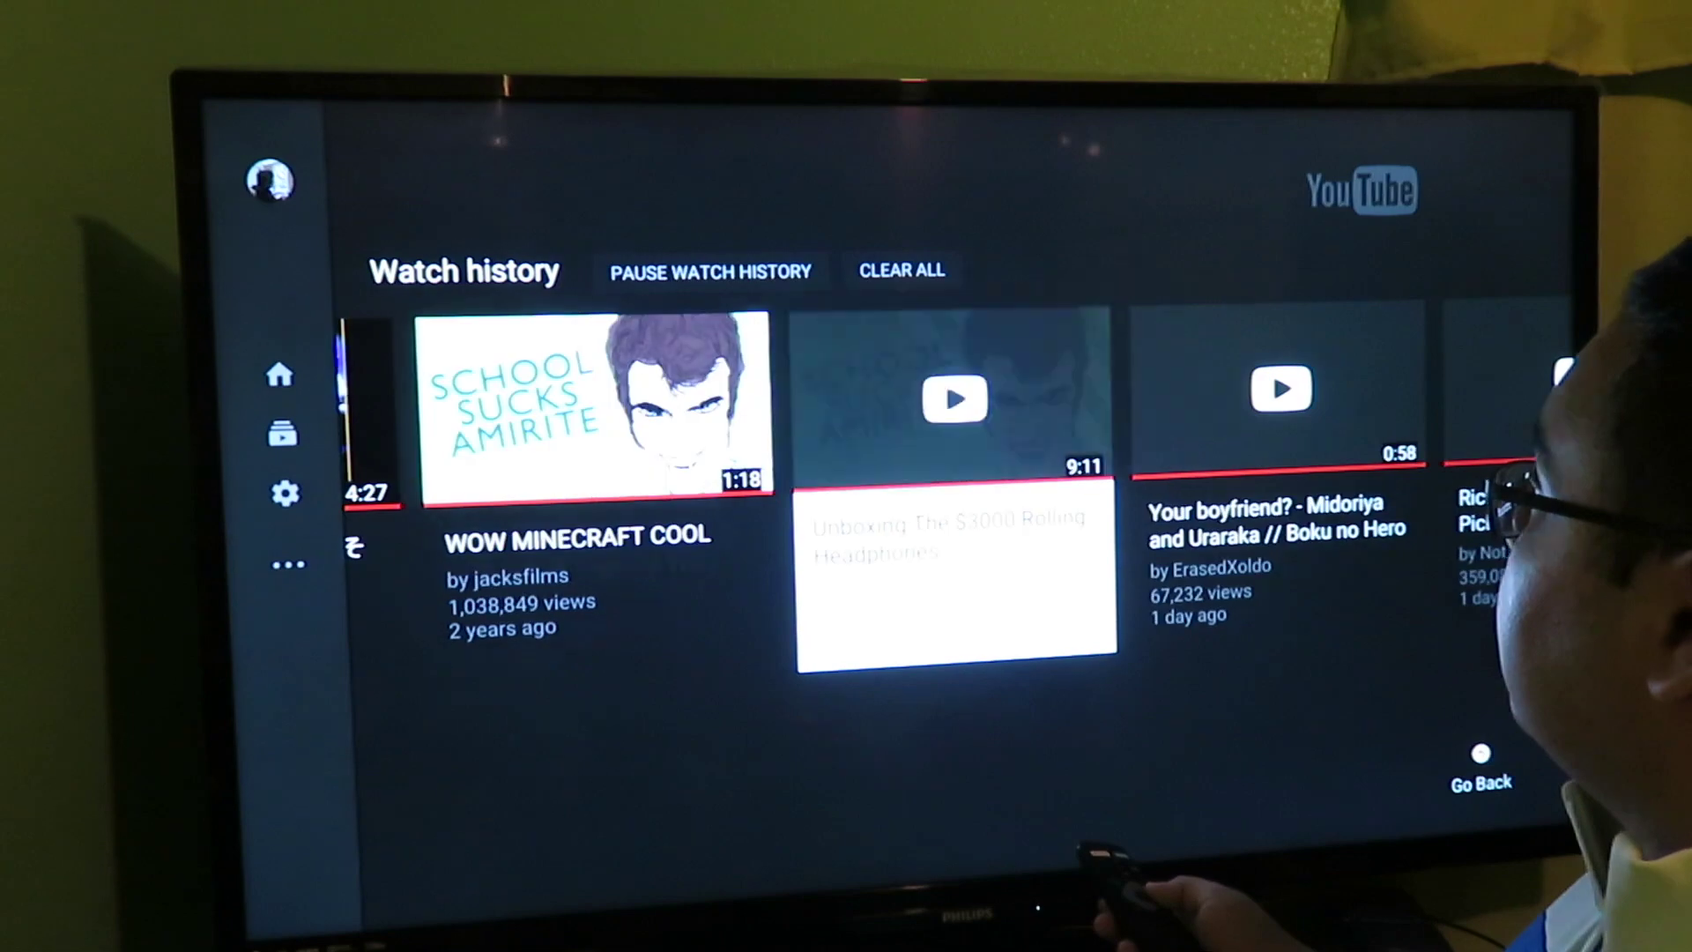
key("Right")
key("Right")
key("Right")
key("Right")
key("Right")
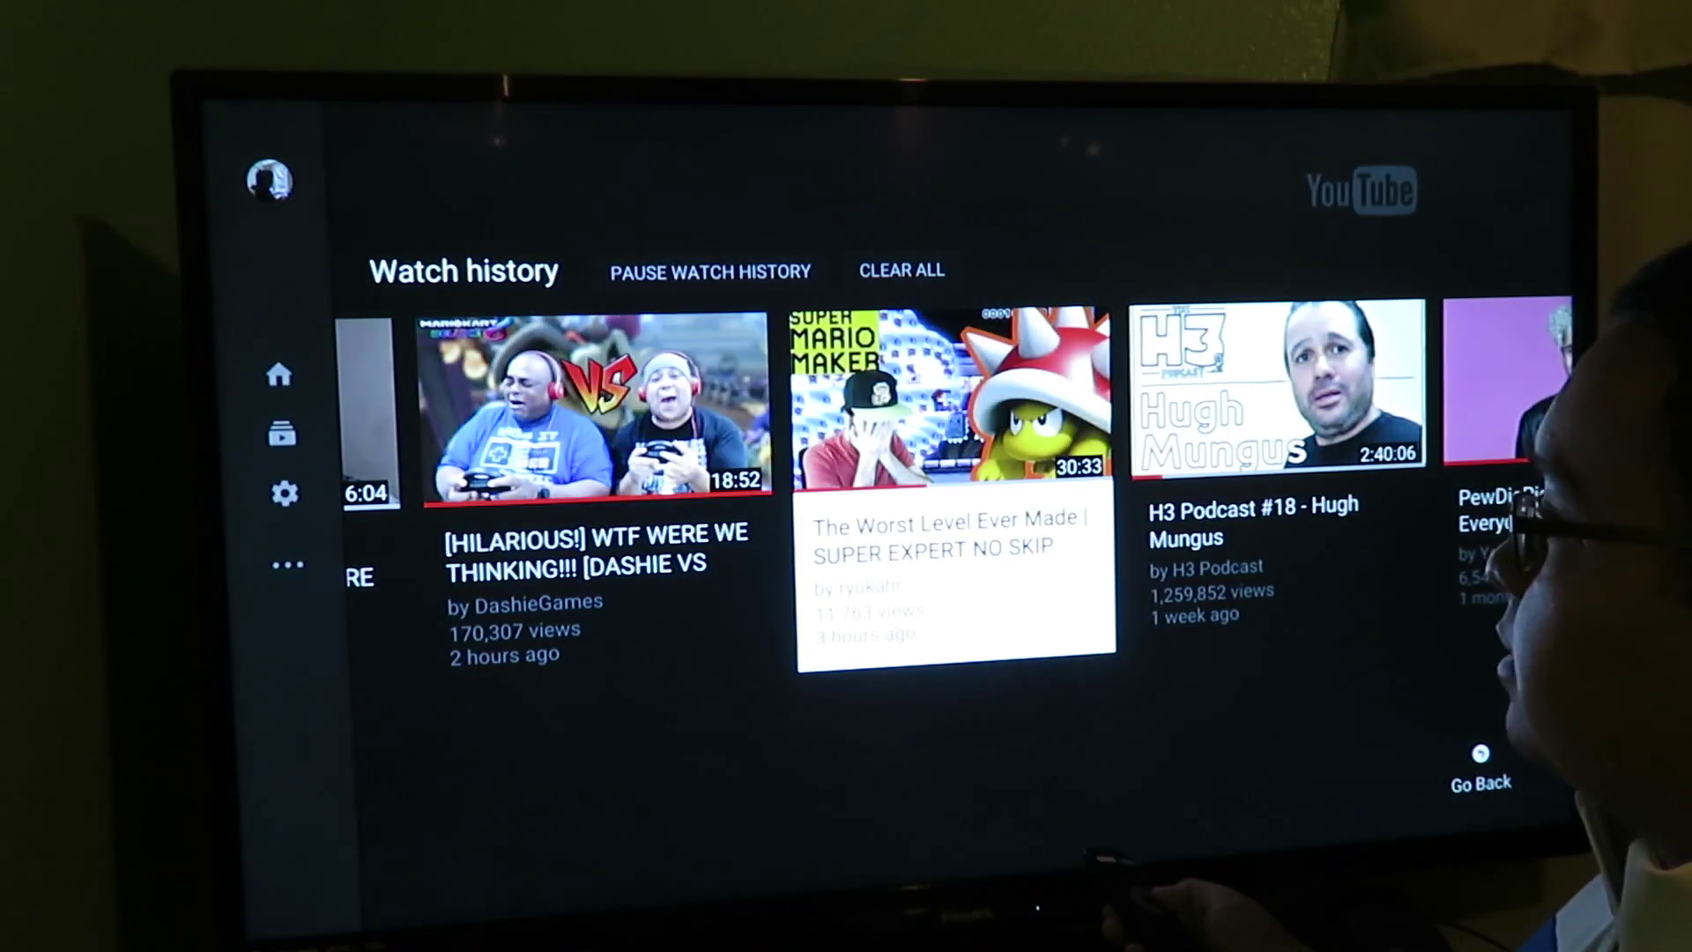
key("Right")
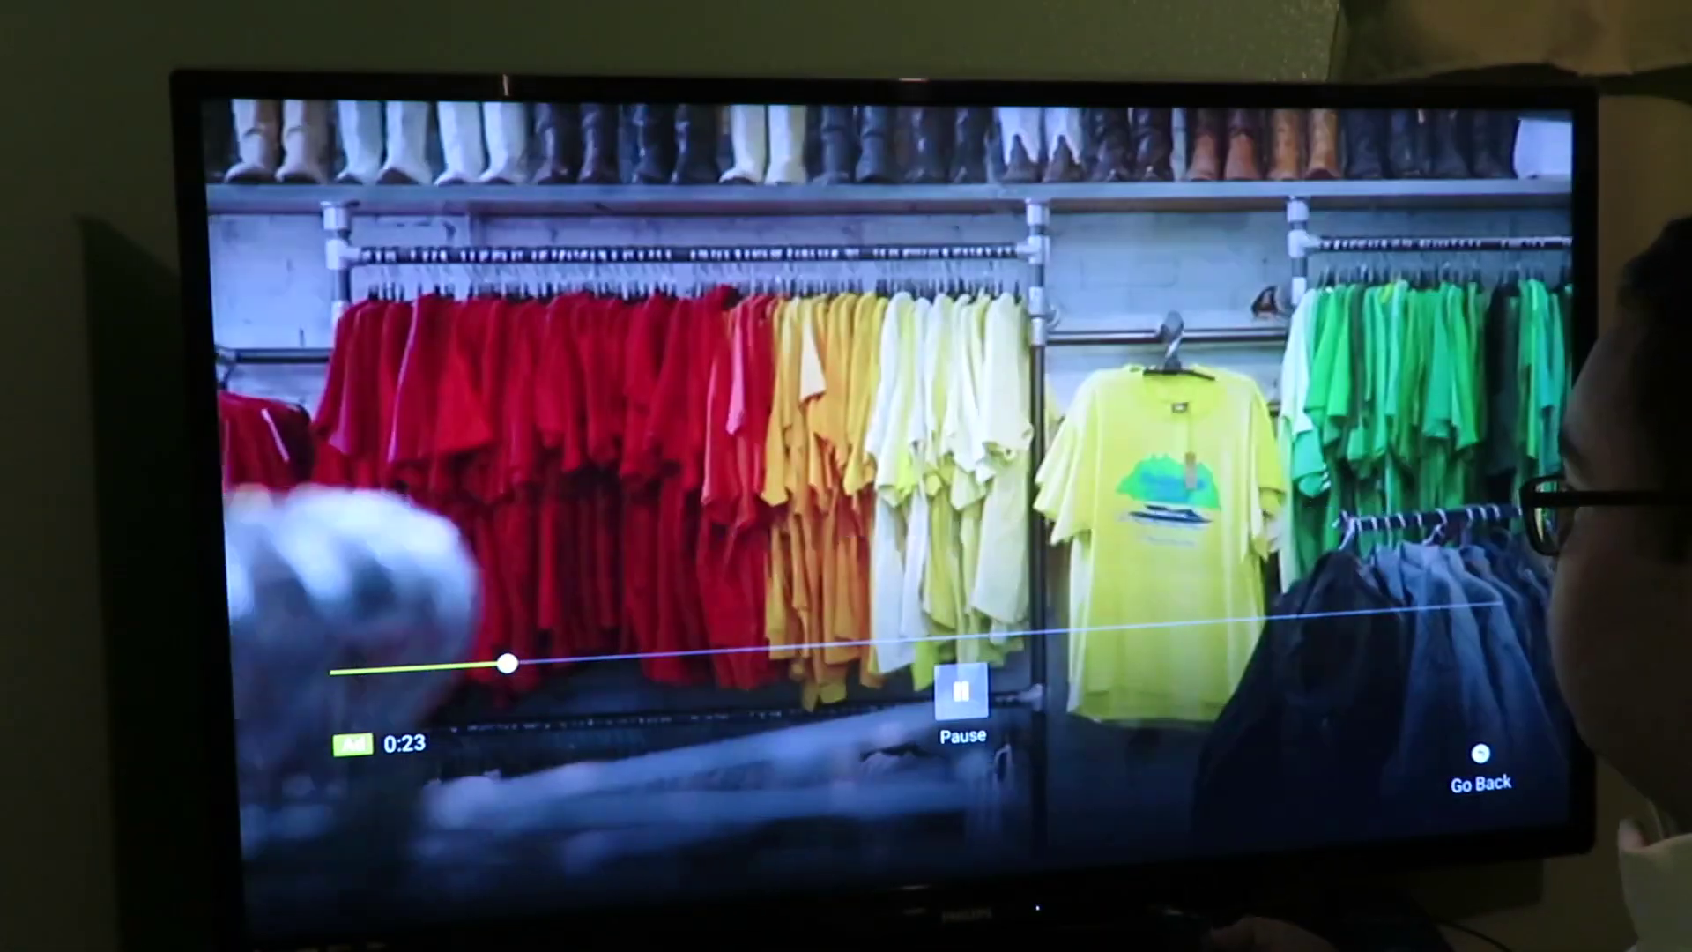
Pause the clothing-racks video at 0:22
key("Return")
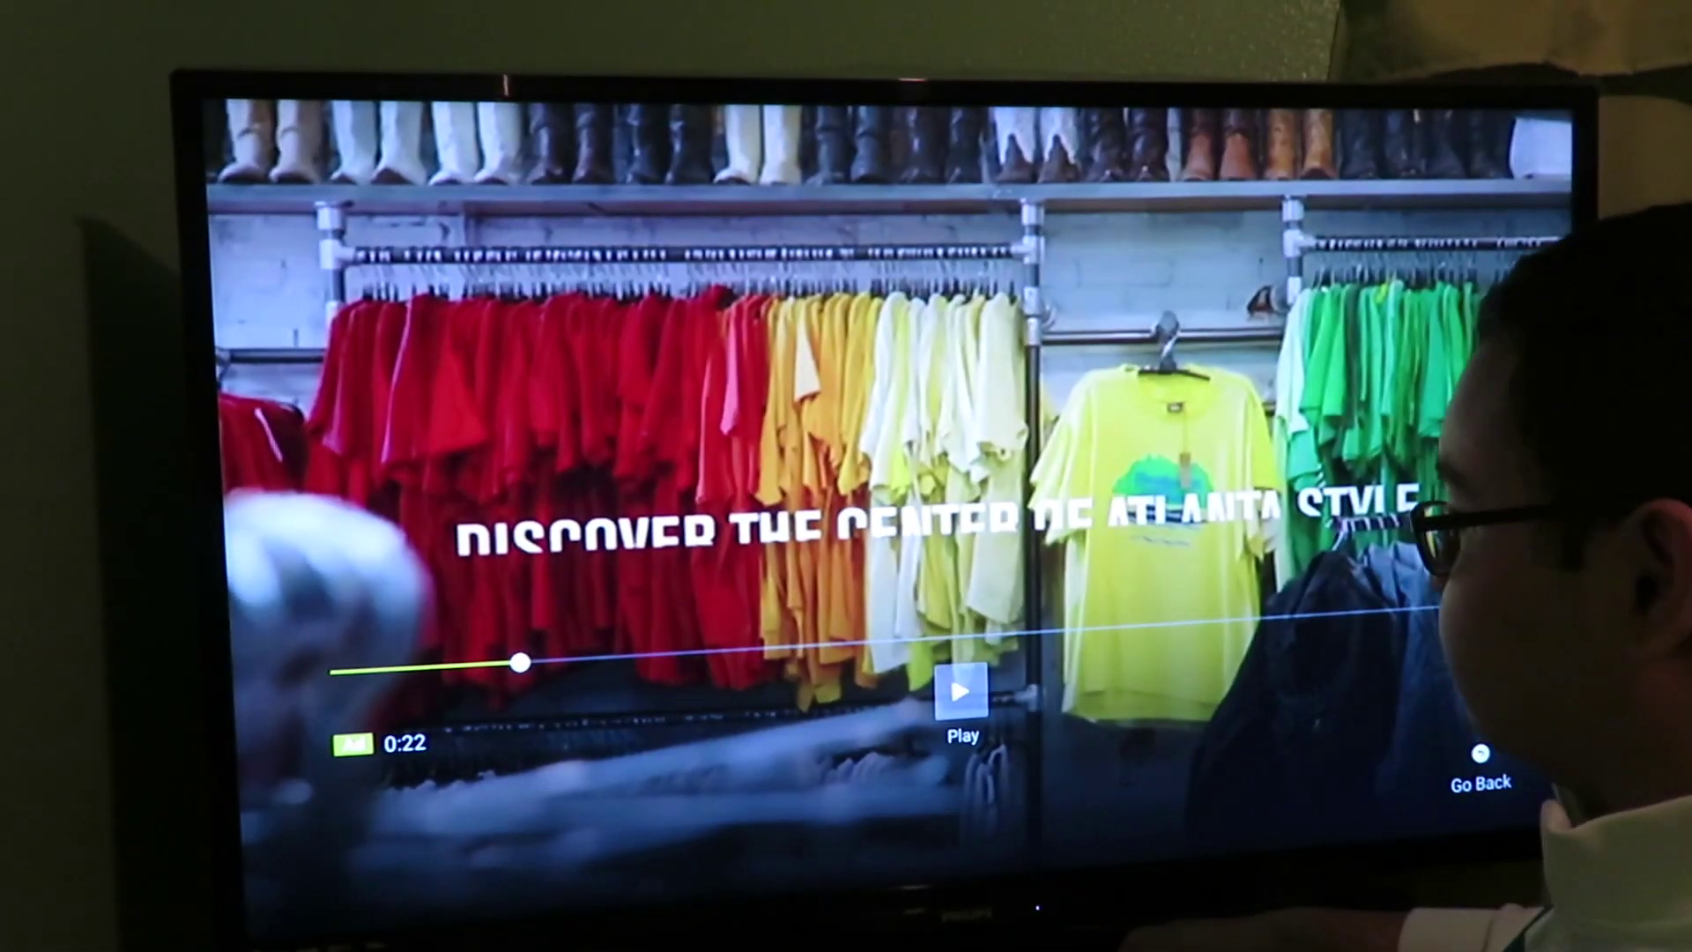